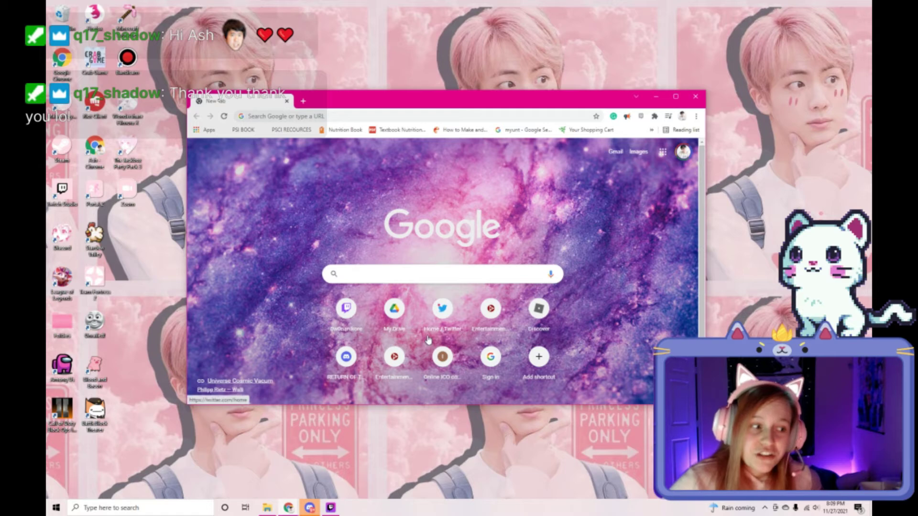
# Step: Search Google for 'triggerfyre' and open the 'Welcome - Triggerfyre' page
pyautogui.click(387, 274)
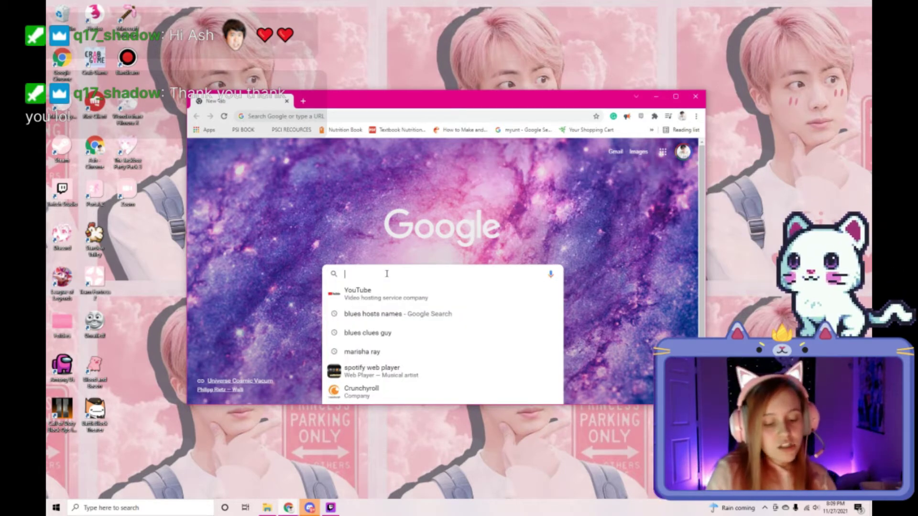
pyautogui.write('tri')
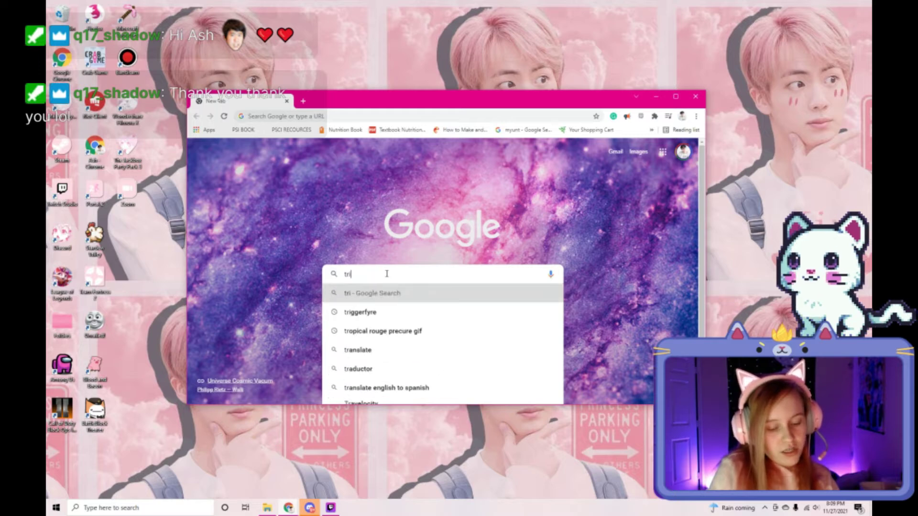
pyautogui.write('gger')
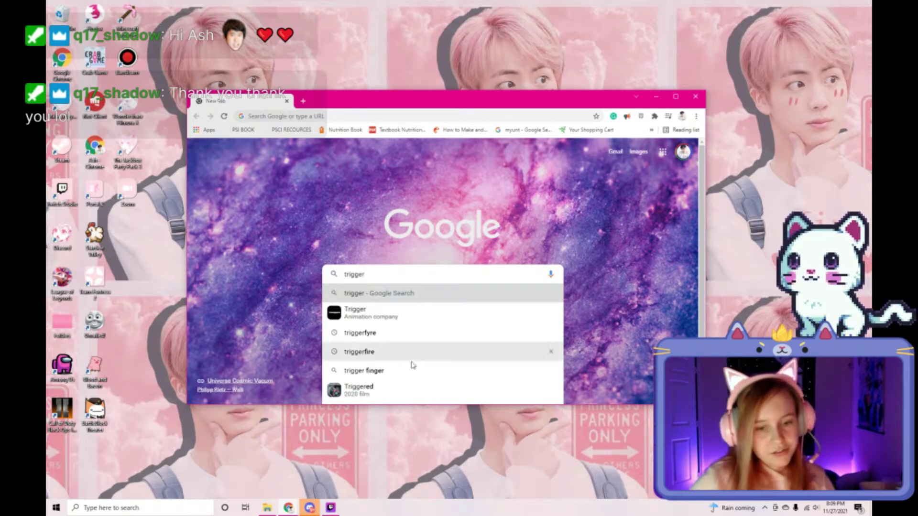
pyautogui.click(389, 337)
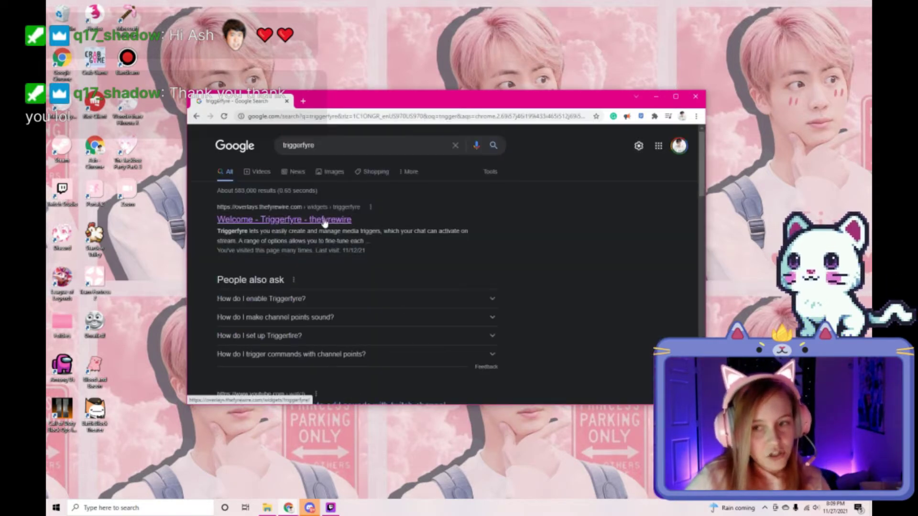
pyautogui.click(325, 221)
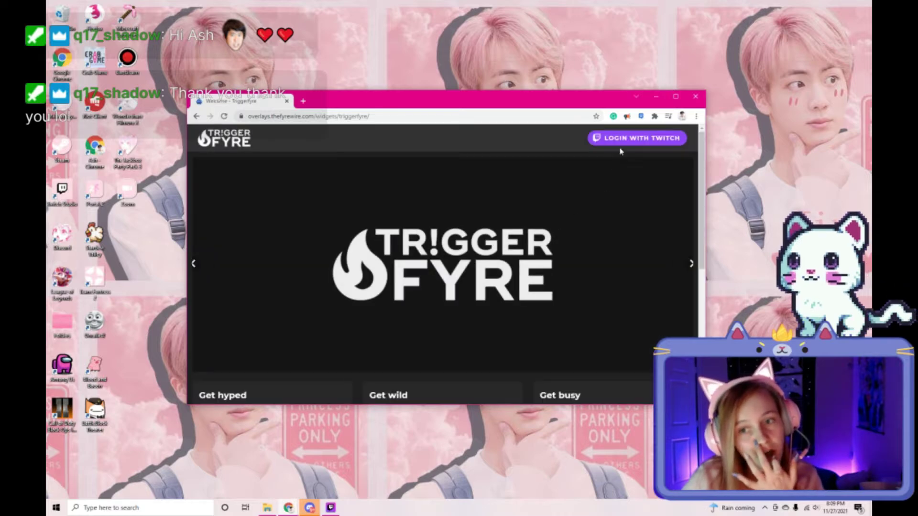
# Step: Log in to Triggerfyre with Twitch, browse the Images triggers grid, and start a new browser tab
pyautogui.click(621, 140)
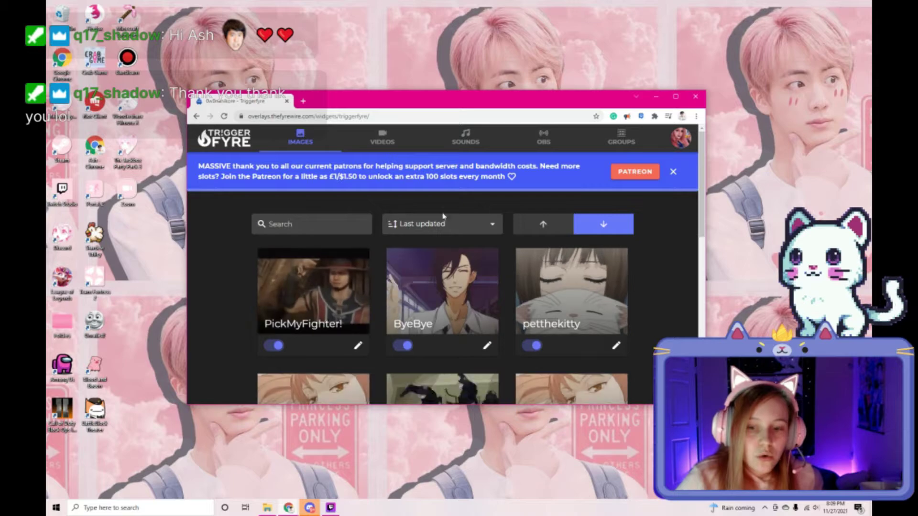
pyautogui.scroll(-3, 400, 197)
pyautogui.scroll(-5, 390, 276)
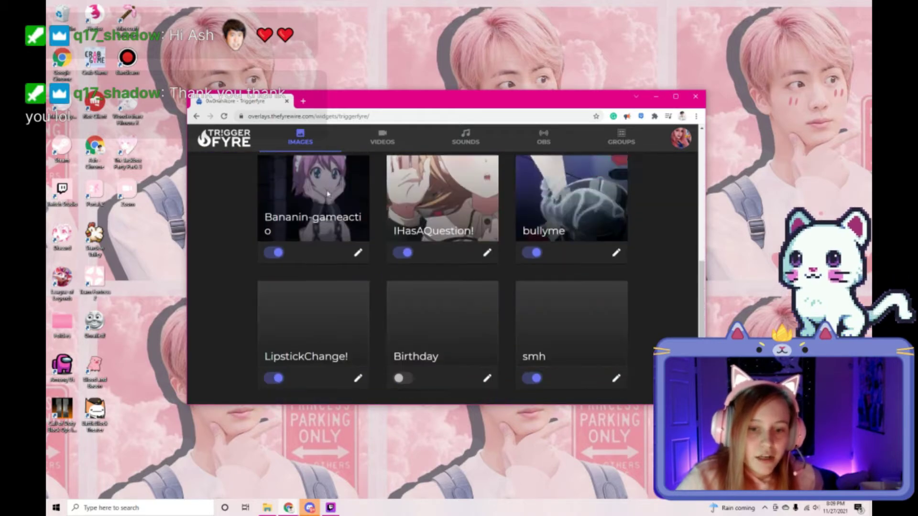
pyautogui.scroll(-2, 440, 310)
pyautogui.scroll(10, 442, 314)
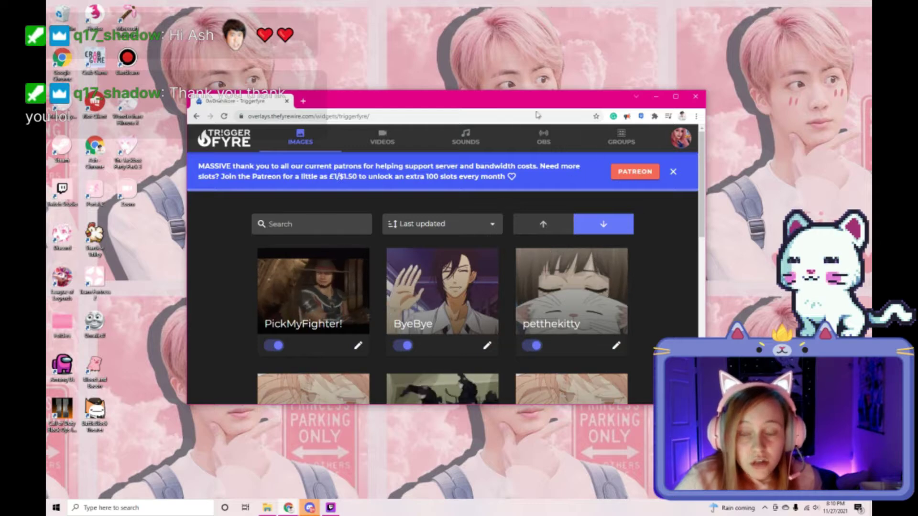
pyautogui.click(303, 101)
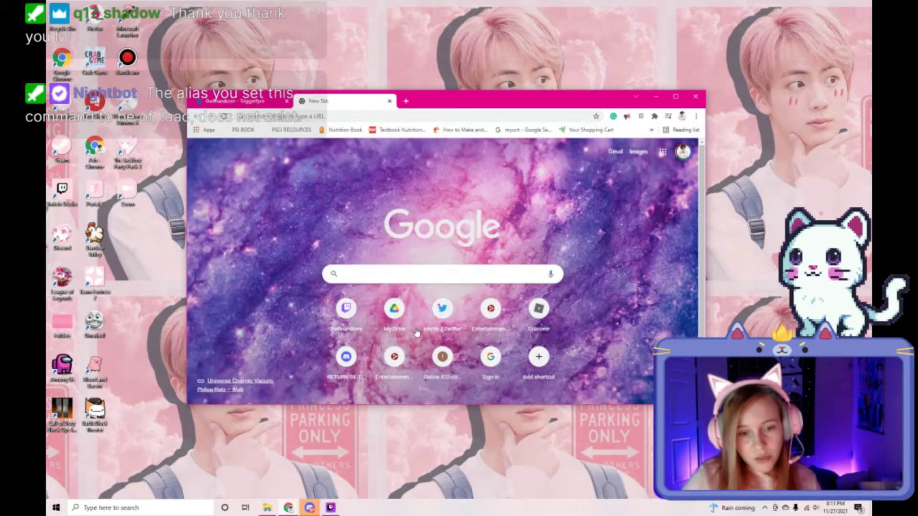
# Step: Go from Twitch to the Creator Dashboard's Viewer Rewards > Channel Points settings
pyautogui.click(347, 309)
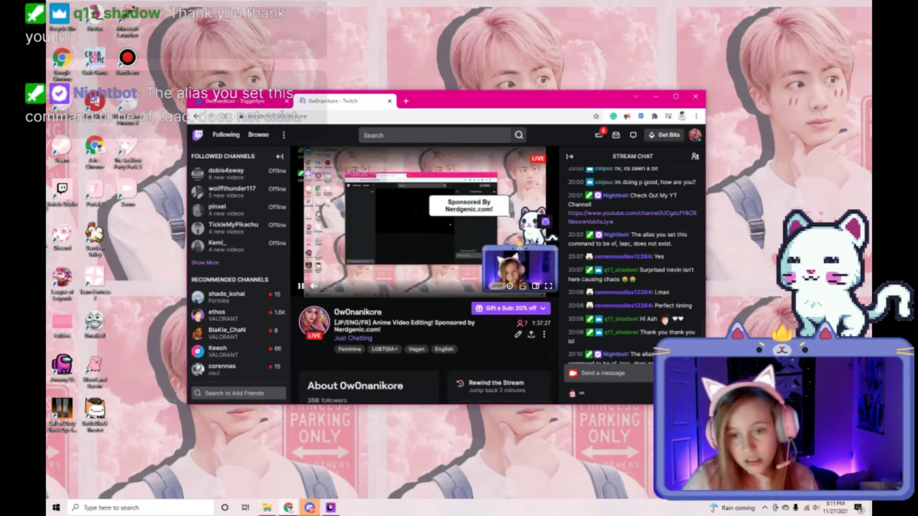
pyautogui.click(696, 136)
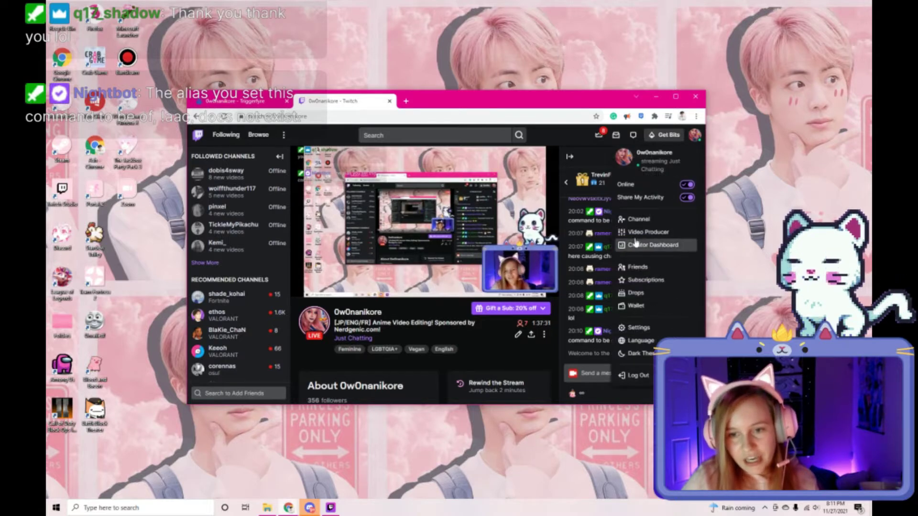
pyautogui.click(645, 233)
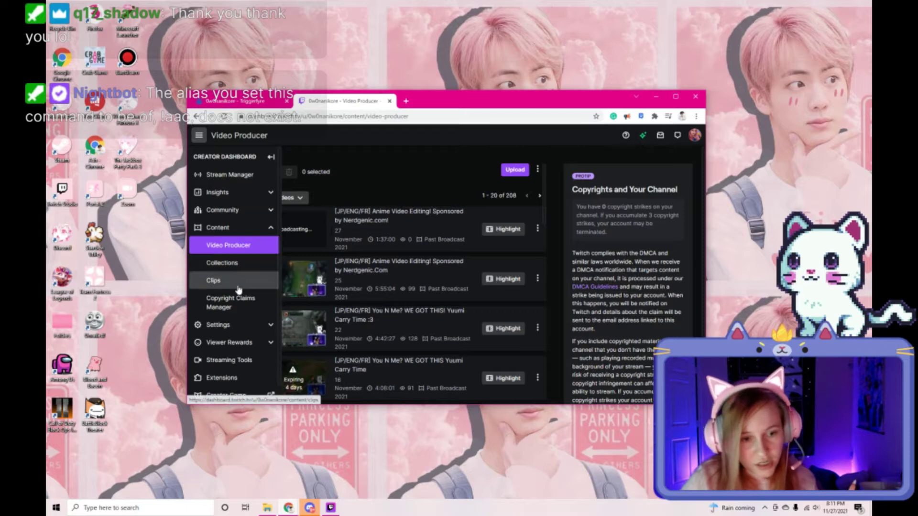
pyautogui.click(266, 342)
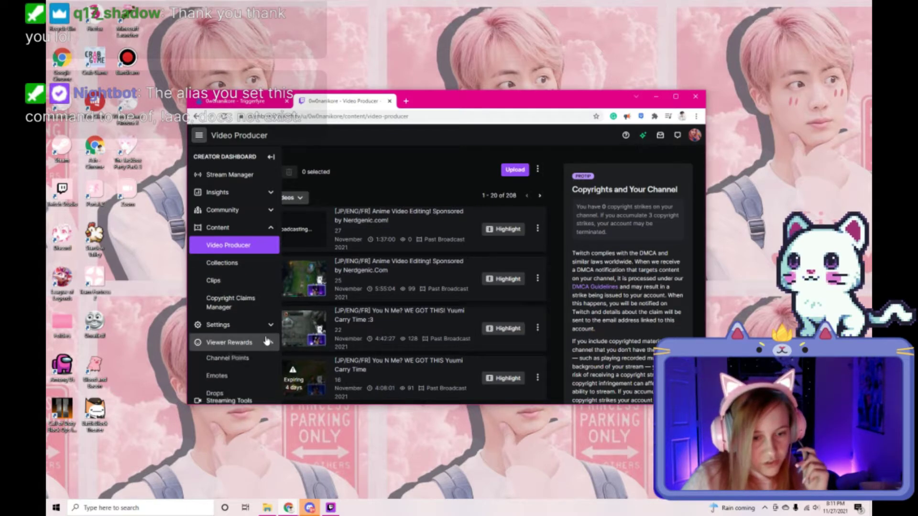
pyautogui.click(247, 359)
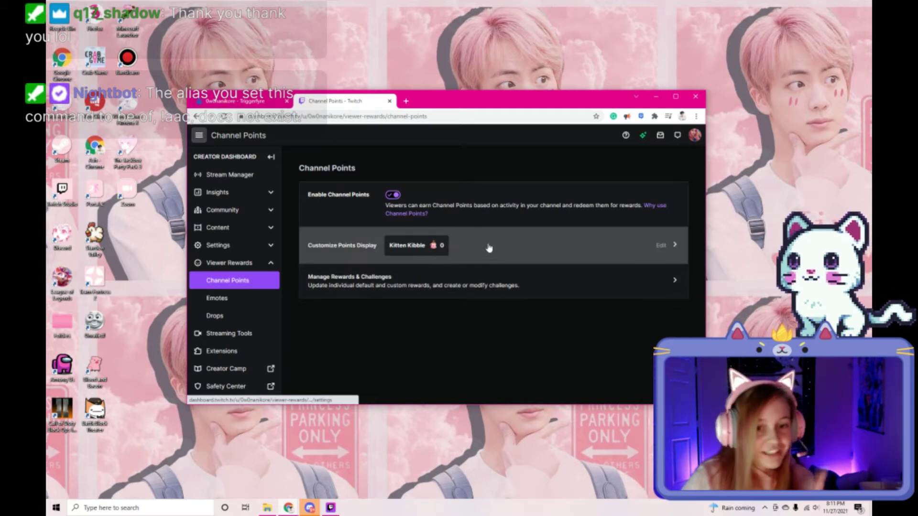
# Step: Create a 650-point custom channel points reward named 'Choose My Character'
pyautogui.click(433, 280)
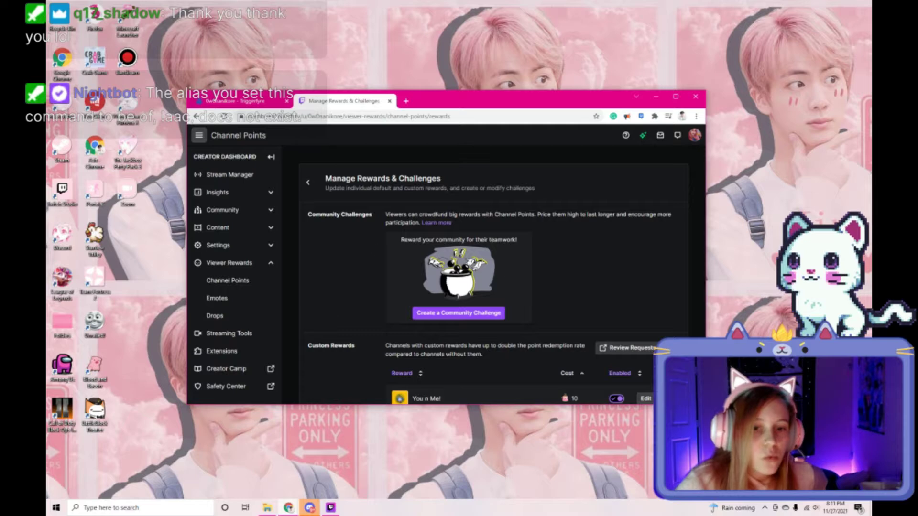
pyautogui.scroll(-3, 601, 383)
pyautogui.scroll(-3, 456, 237)
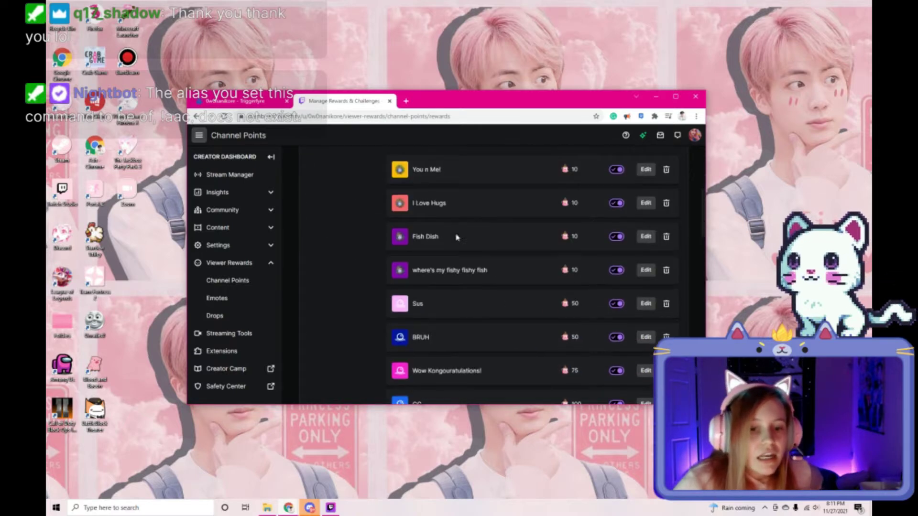
pyautogui.scroll(-3, 354, 307)
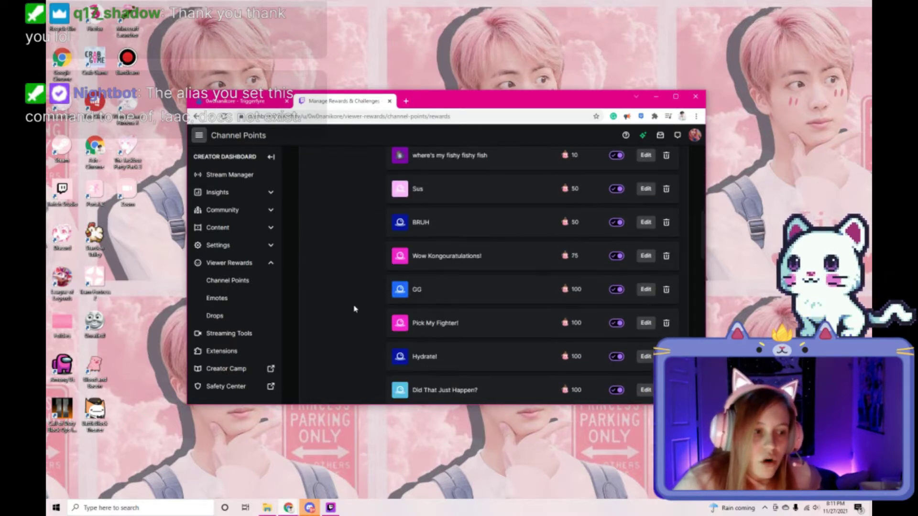
pyautogui.scroll(10, 354, 307)
pyautogui.scroll(-4, 553, 307)
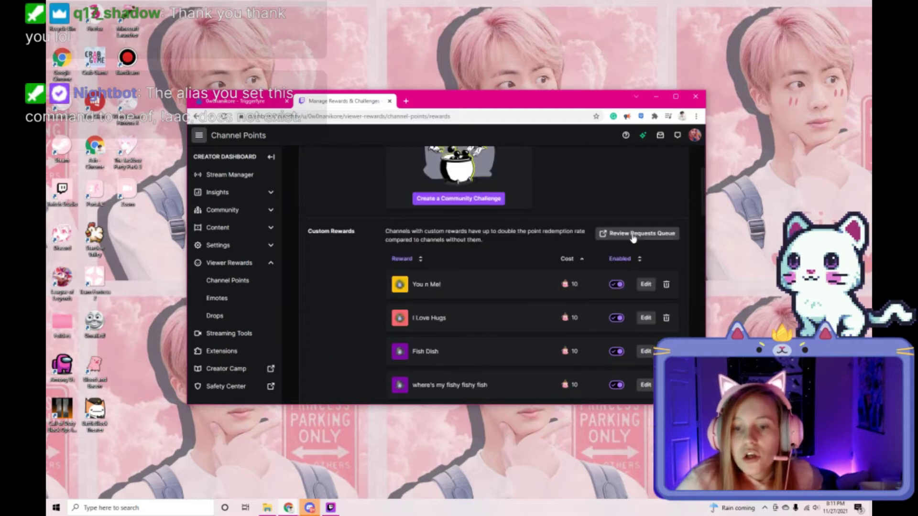
pyautogui.scroll(-15, 548, 252)
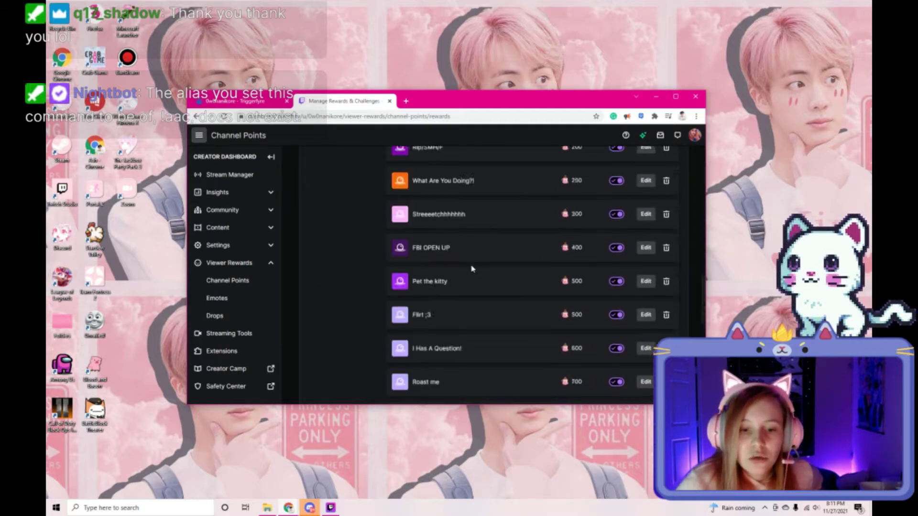
pyautogui.click(452, 348)
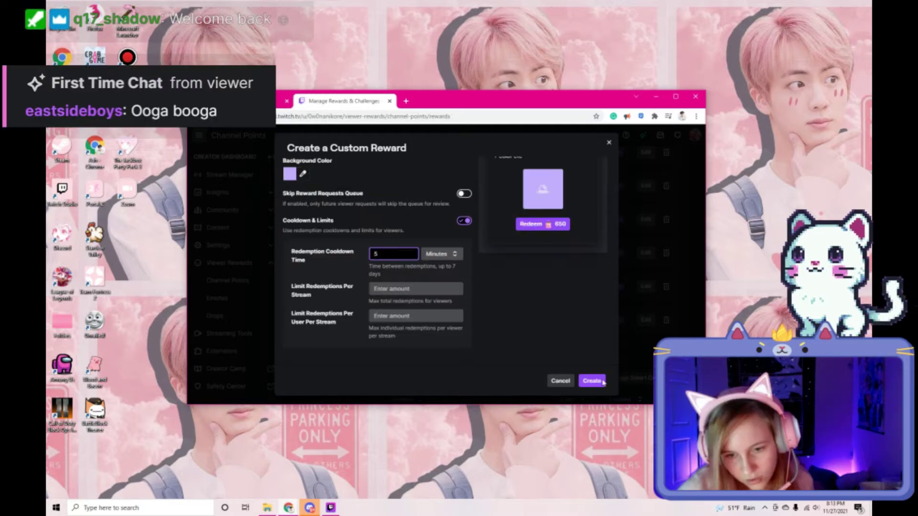
pyautogui.click(591, 380)
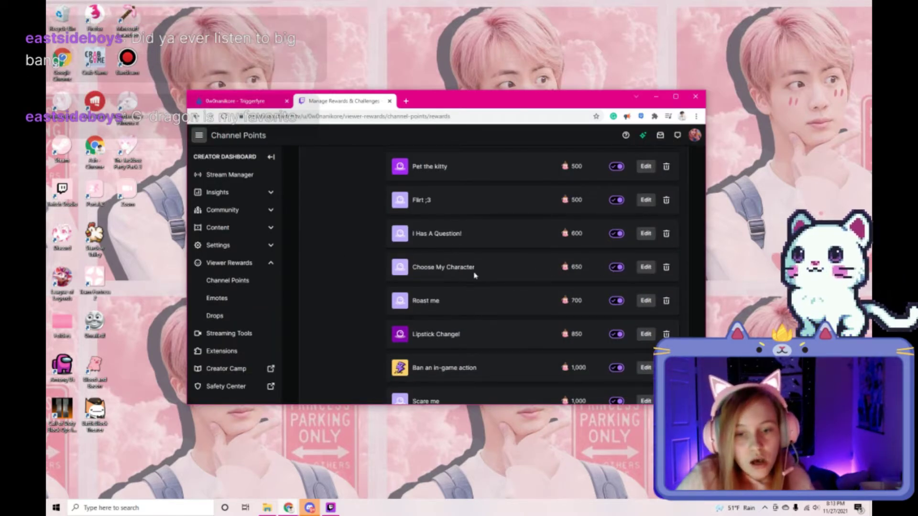
# Step: Copy the reward name 'Choose My Character' and go back to the Triggerfyre tab
pyautogui.rightClick(420, 265)
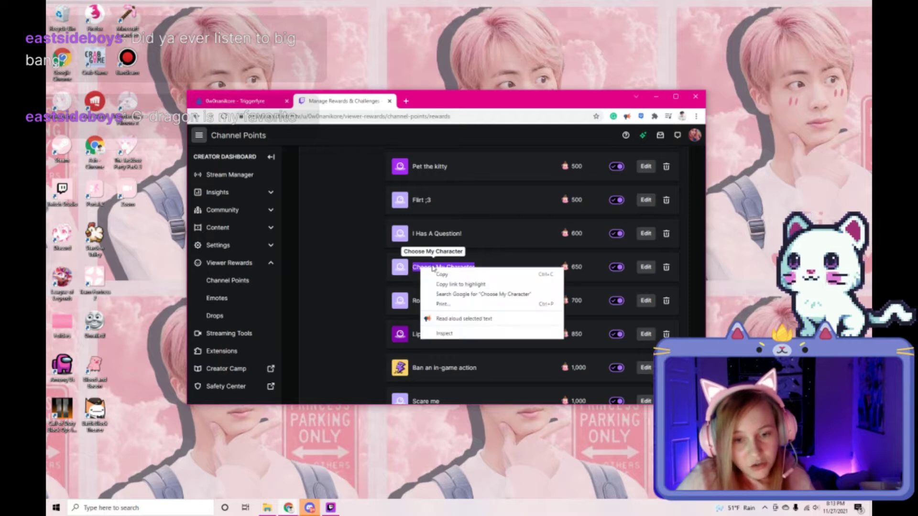
pyautogui.click(453, 283)
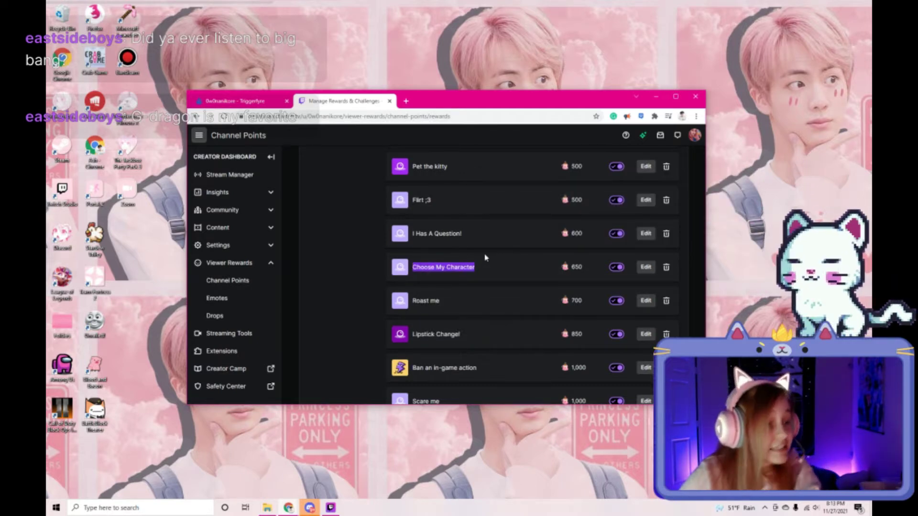
pyautogui.click(246, 101)
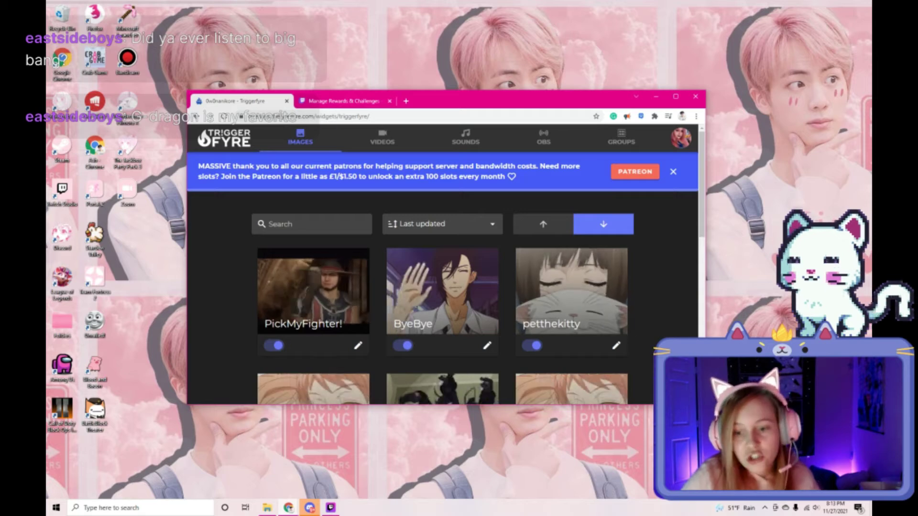
# Step: Start a new image trigger linked to the 'Choose My Character' reward
pyautogui.click(438, 216)
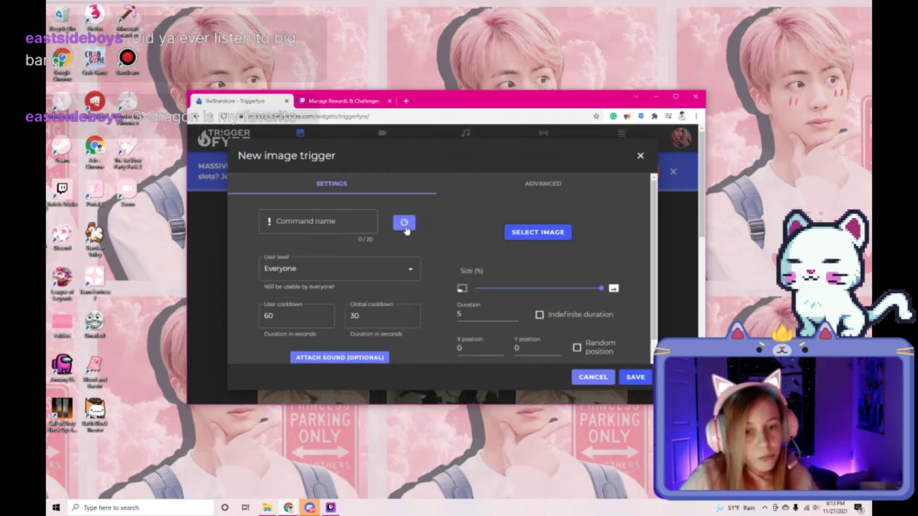
pyautogui.click(404, 224)
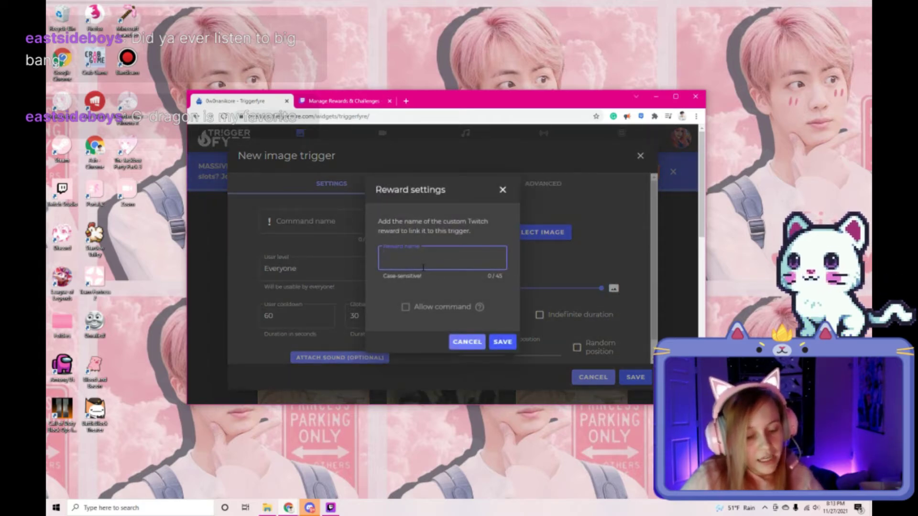
pyautogui.write('Choose My Character')
pyautogui.click(495, 342)
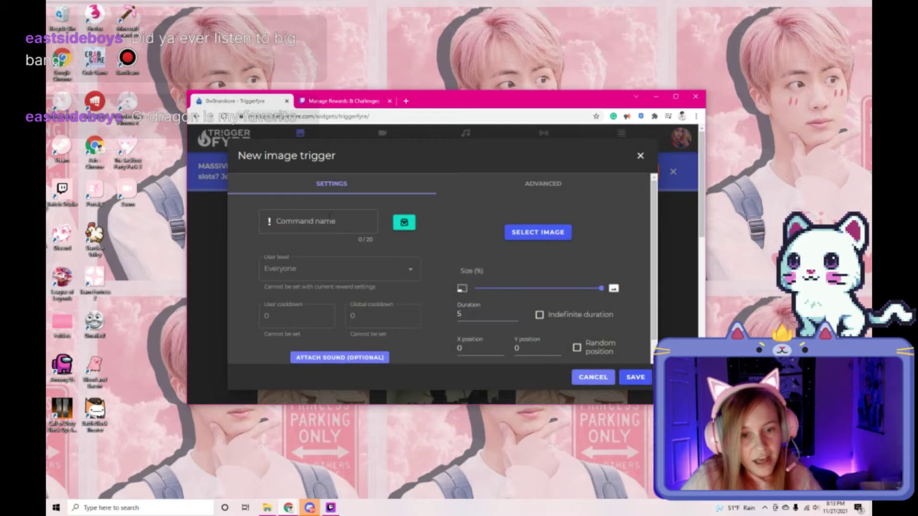
# Step: Paste 'Choose My Character' as the trigger's command name, available to Everyone
pyautogui.click(315, 222)
pyautogui.rightClick(300, 226)
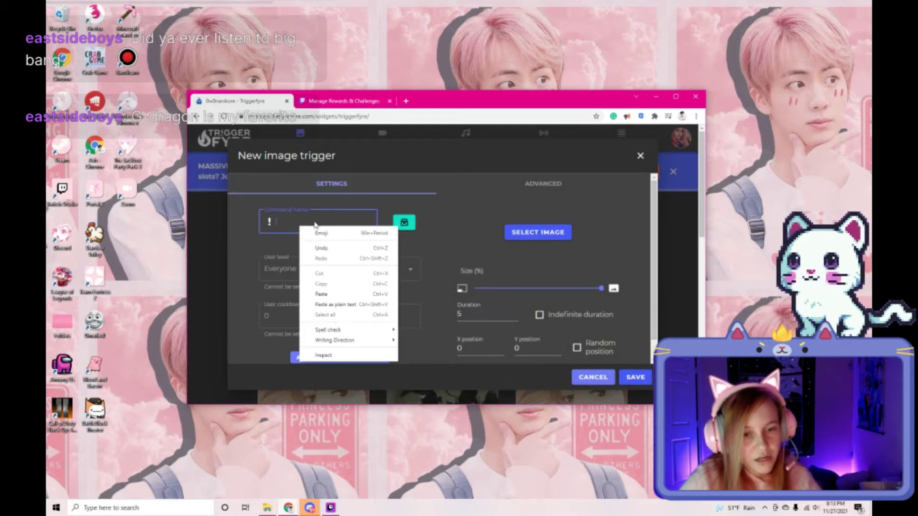
pyautogui.click(339, 295)
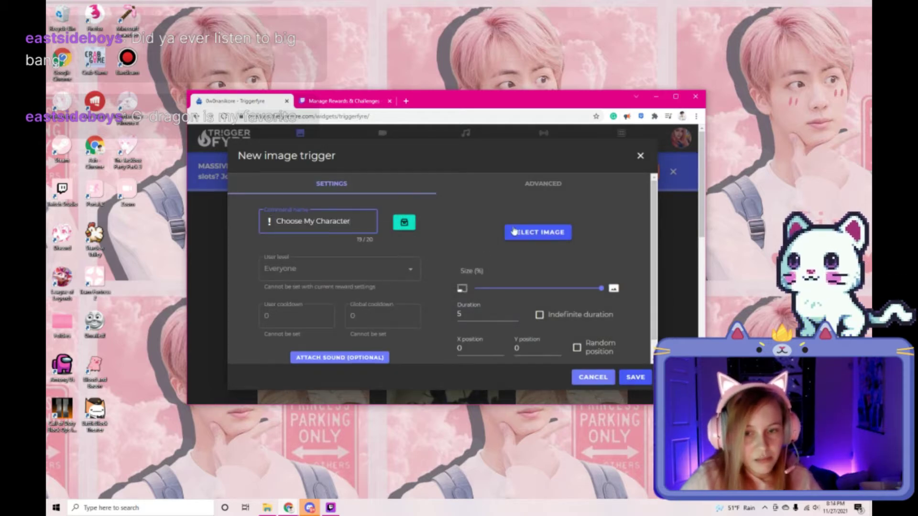
pyautogui.scroll(-1, 431, 268)
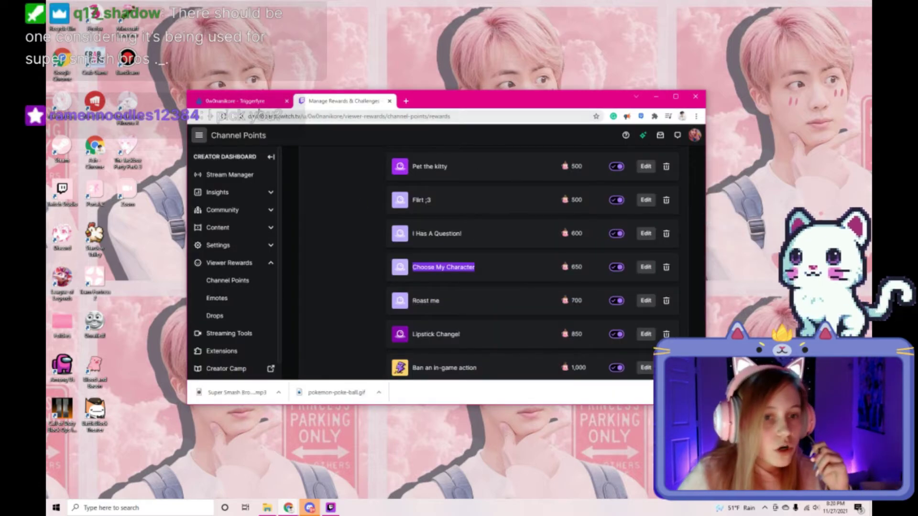
pyautogui.click(267, 102)
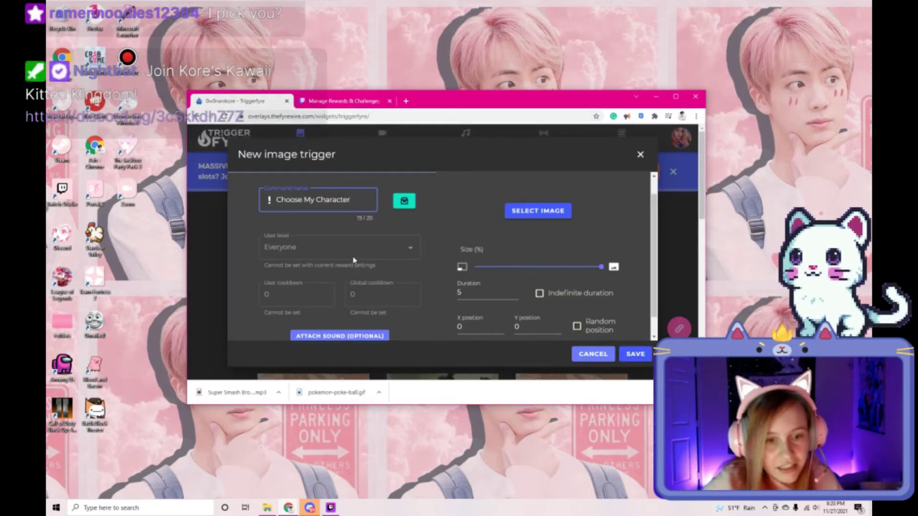
pyautogui.scroll(-1, 435, 234)
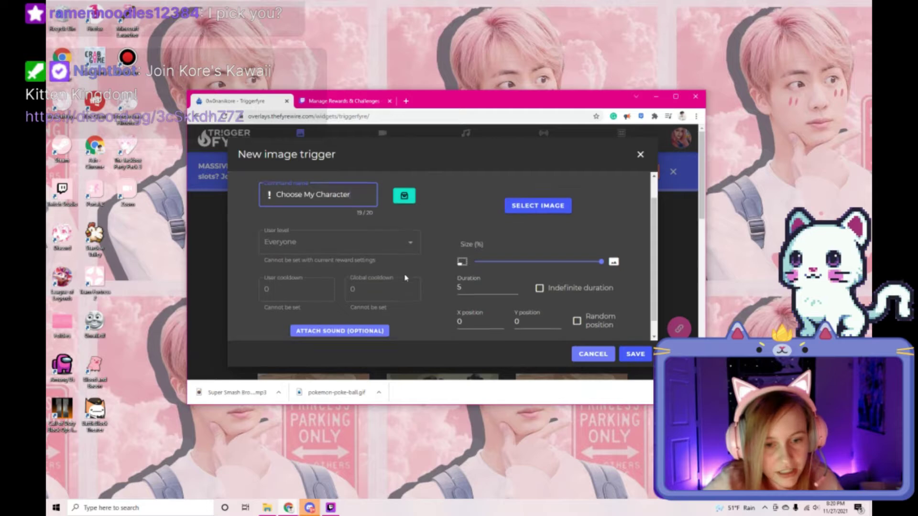
# Step: Upload pokemon-poke-ball.gif and set it as the trigger's image
pyautogui.click(535, 197)
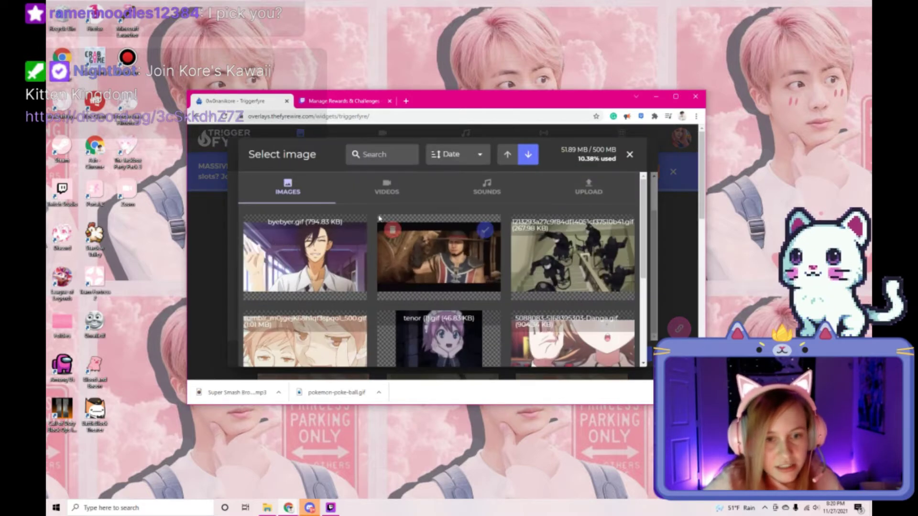
pyautogui.click(555, 191)
pyautogui.moveTo(336, 392); pyautogui.dragTo(435, 286)
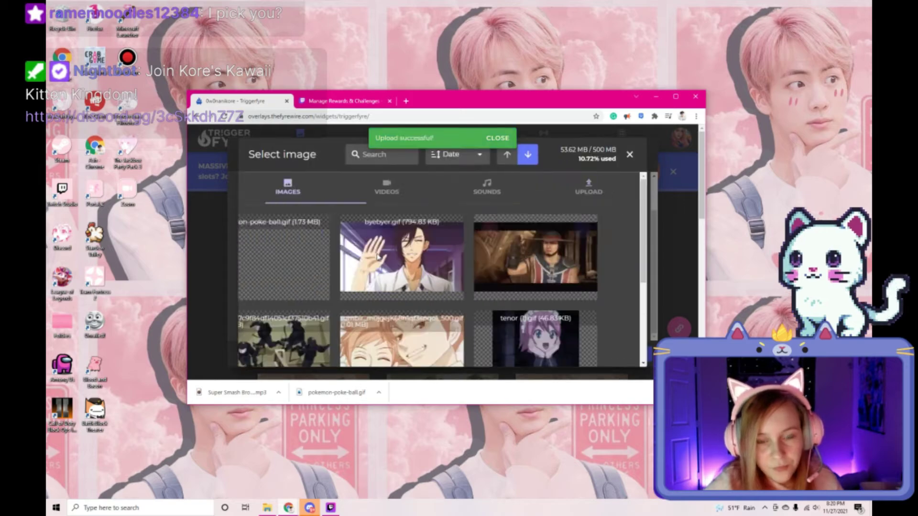
pyautogui.click(350, 233)
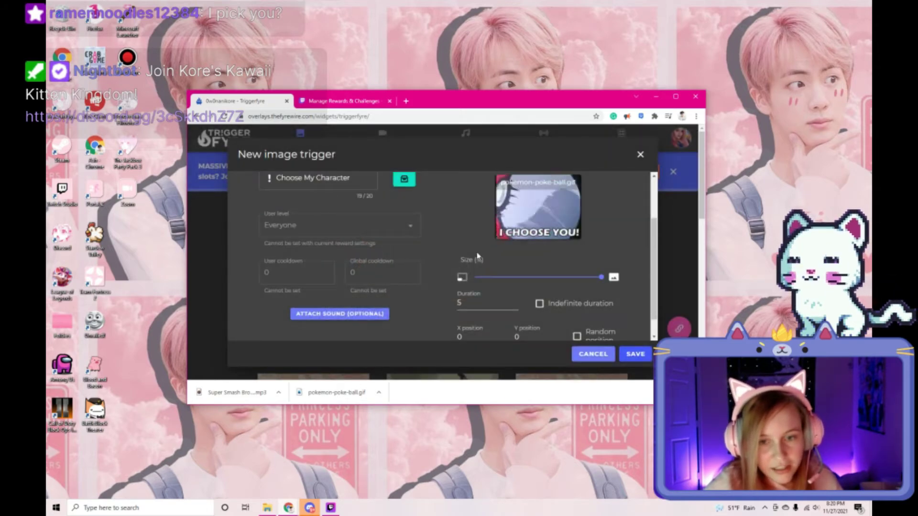
# Step: Upload the Super Smash Bros. Melee announcer mp3, preview it, and attach it as the sound
pyautogui.click(351, 313)
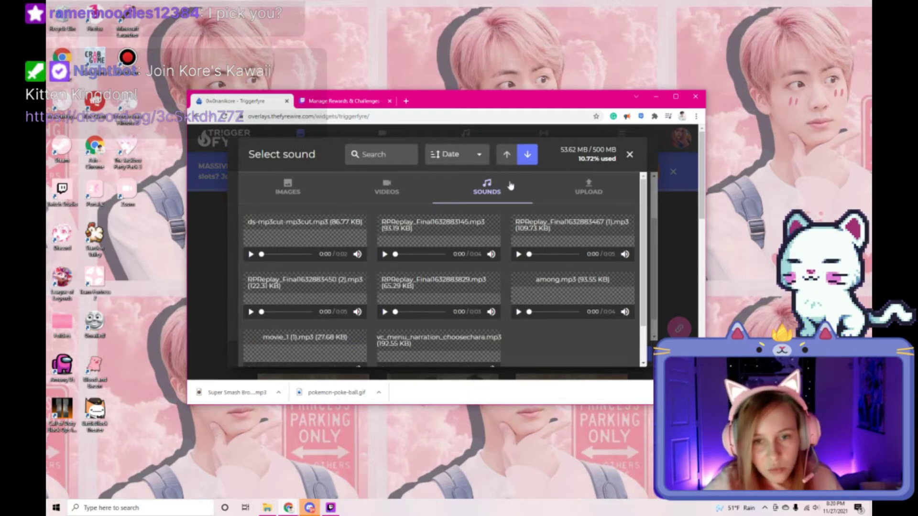
pyautogui.click(589, 187)
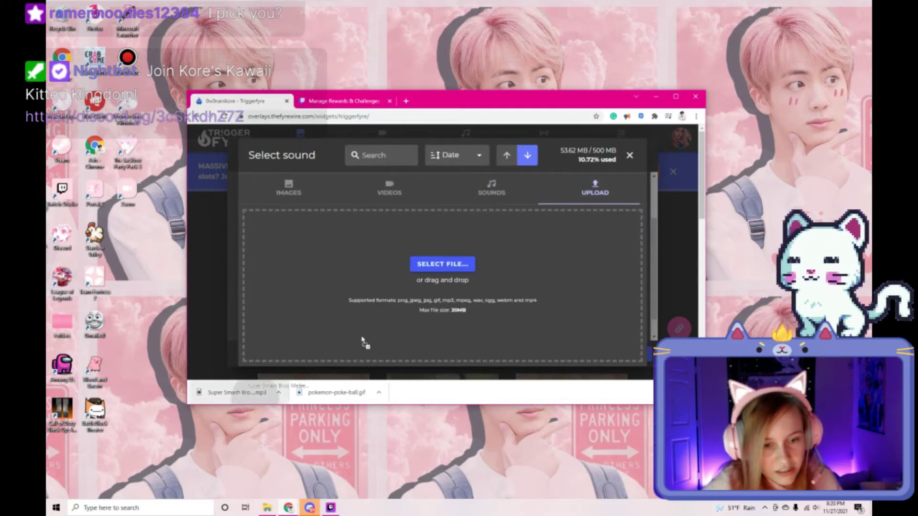
pyautogui.moveTo(361, 339); pyautogui.dragTo(460, 266)
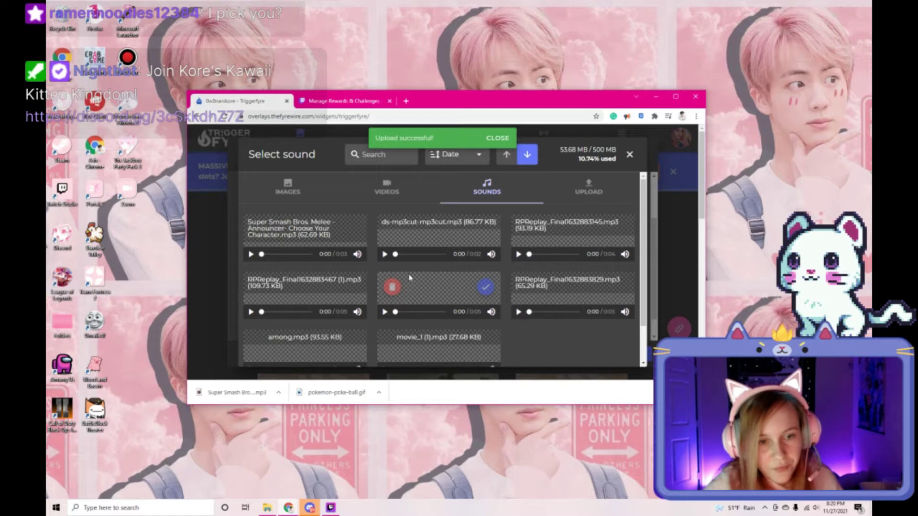
pyautogui.click(251, 255)
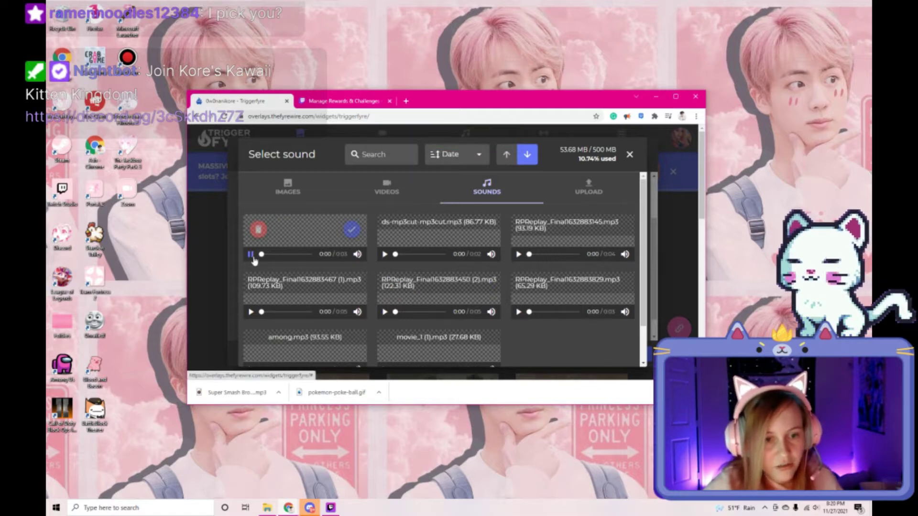
pyautogui.click(352, 230)
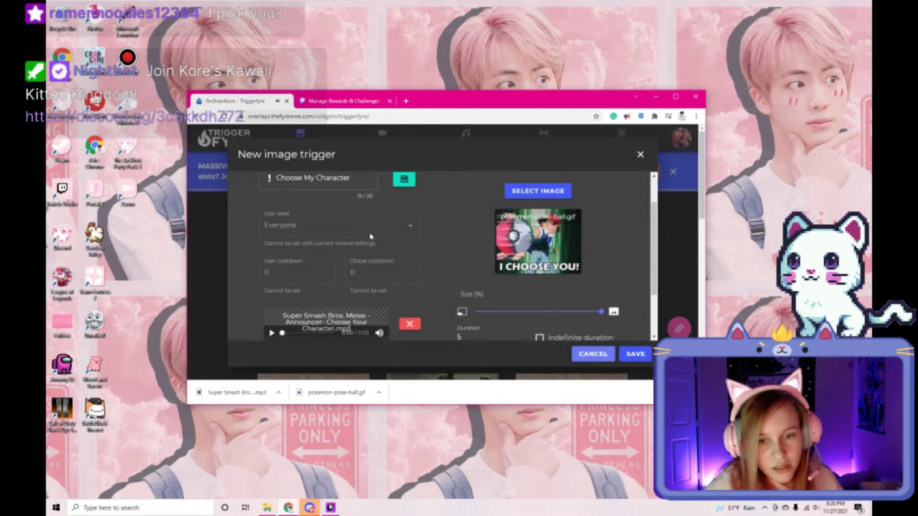
# Step: Review the Choose My Character trigger form and save it
pyautogui.scroll(1, 478, 285)
pyautogui.scroll(-3, 505, 286)
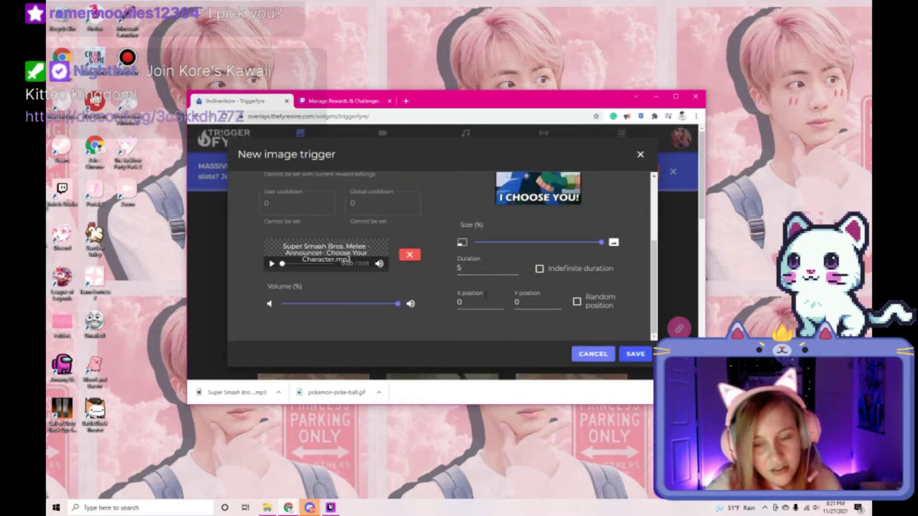
pyautogui.scroll(3, 385, 272)
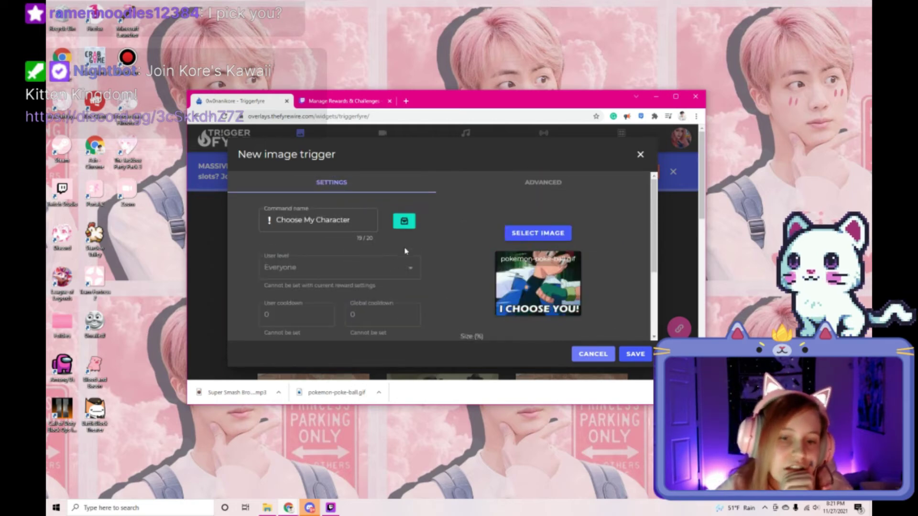
pyautogui.scroll(-3, 397, 258)
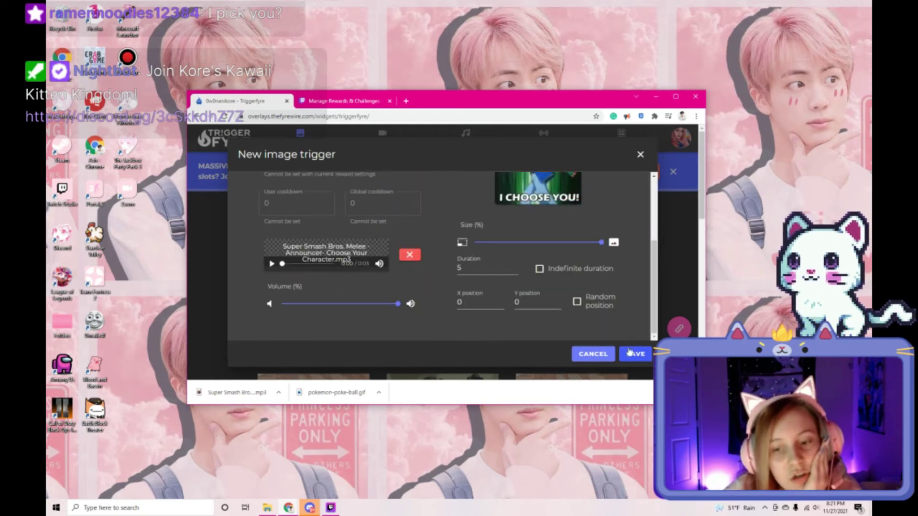
pyautogui.click(639, 360)
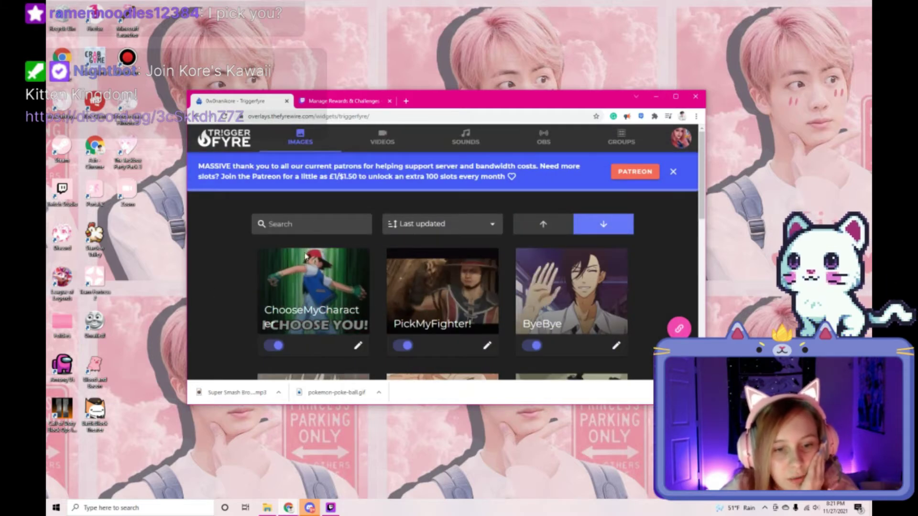
# Step: Check the Twitch rewards list, then copy Triggerfyre's overlay URL and close the Overlay dialog
pyautogui.click(344, 101)
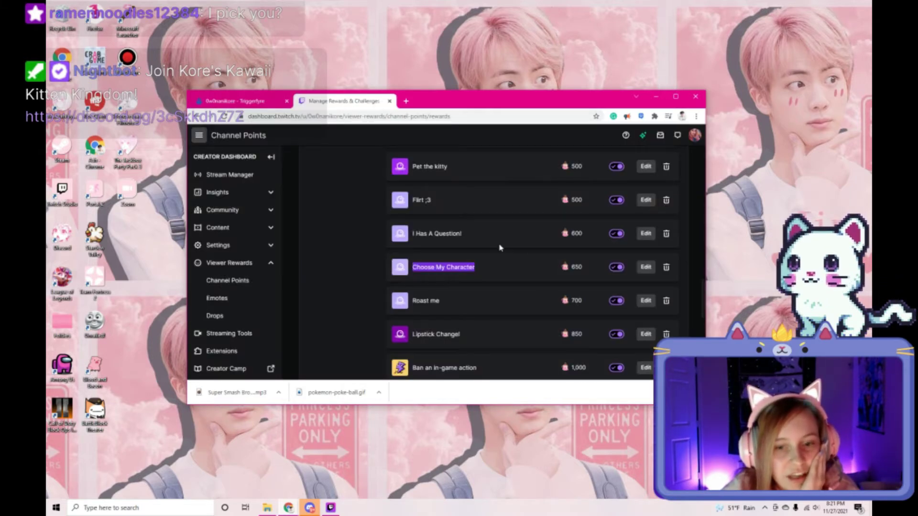
pyautogui.click(239, 101)
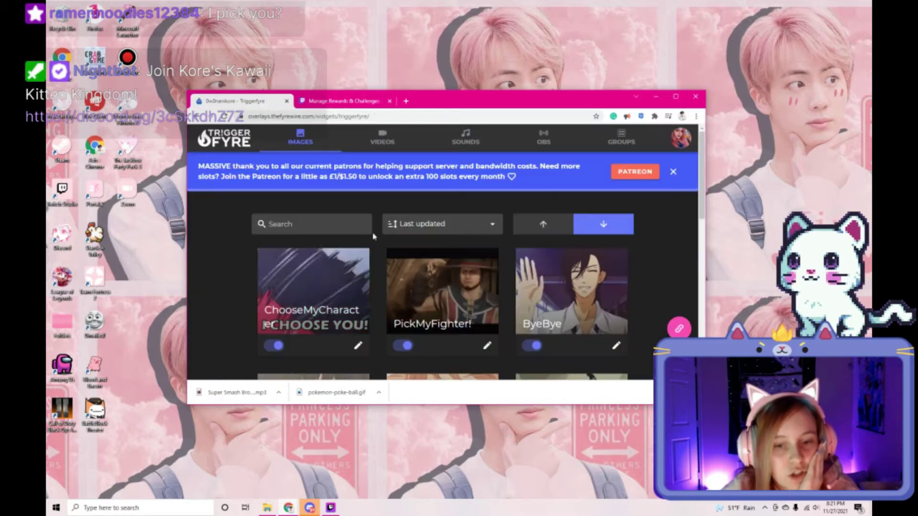
pyautogui.click(678, 328)
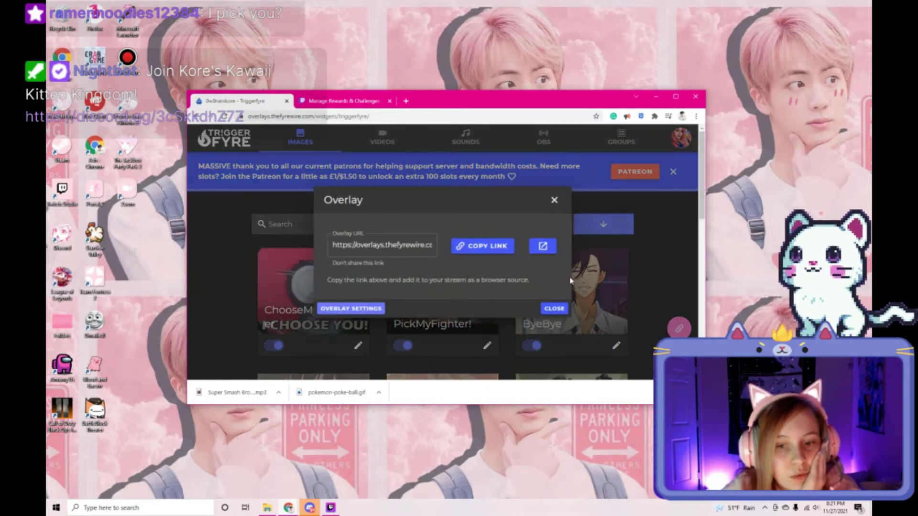
pyautogui.click(493, 244)
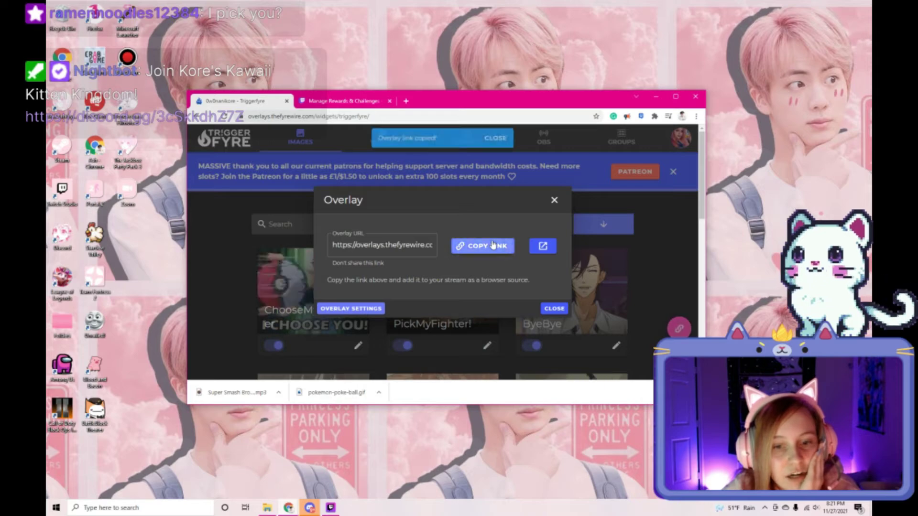
pyautogui.click(554, 200)
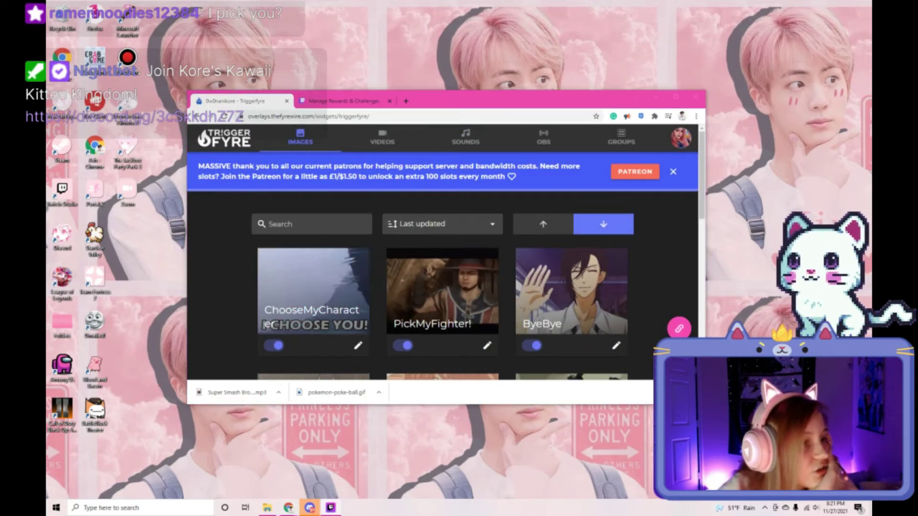
# Step: Add a Browser Source layer to the Small Ash scene loading the pasted Triggerfyre overlay URL
pyautogui.hotkey('alt', 'Tab')
pyautogui.moveTo(443, 154); pyautogui.dragTo(602, 96)
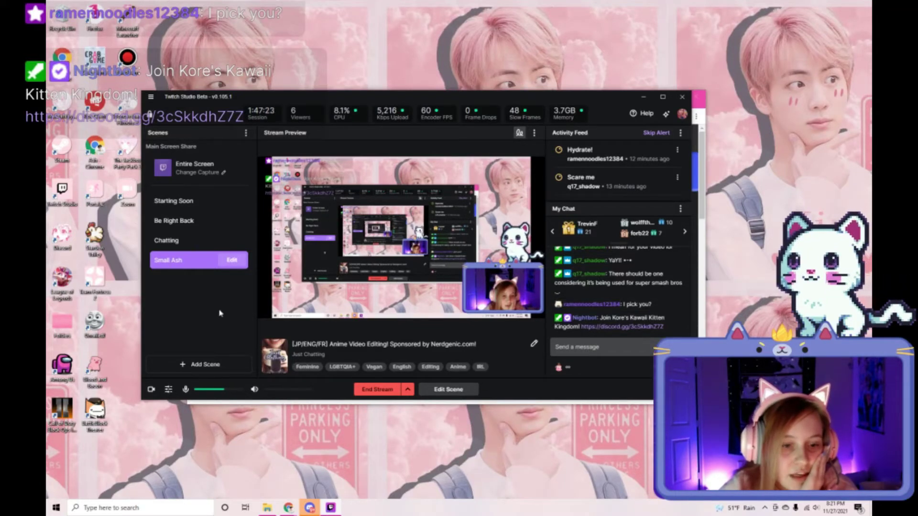
pyautogui.click(231, 260)
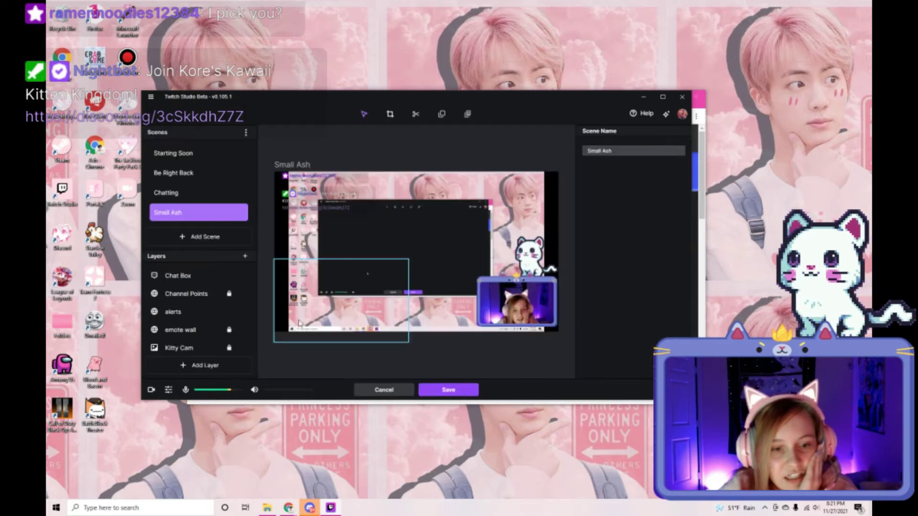
pyautogui.click(213, 366)
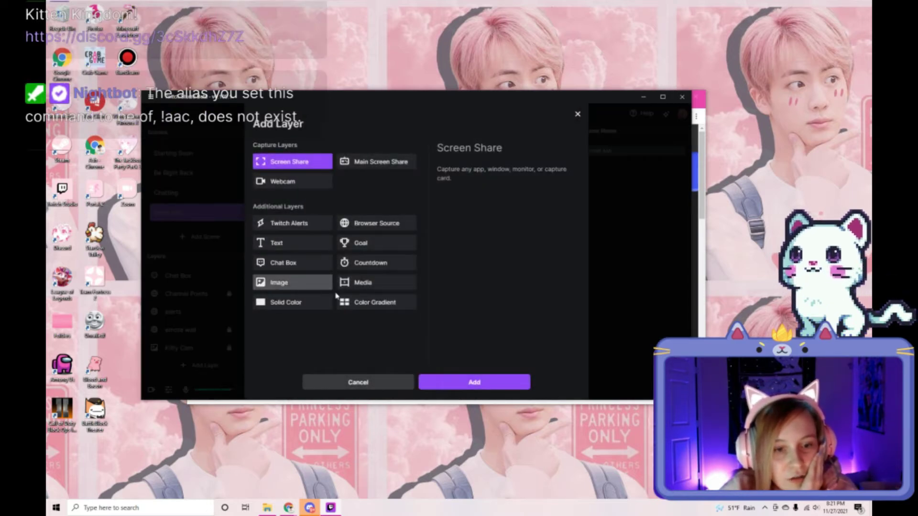
pyautogui.click(369, 227)
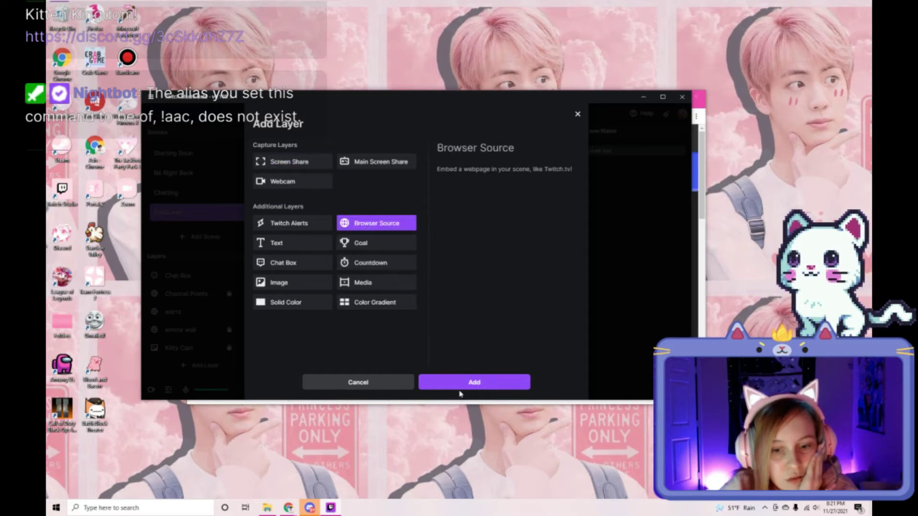
pyautogui.click(473, 383)
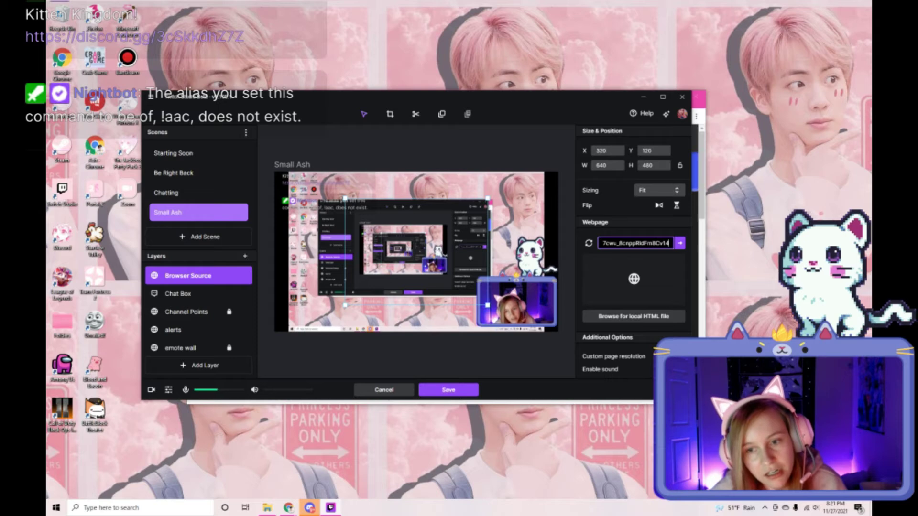
pyautogui.click(681, 243)
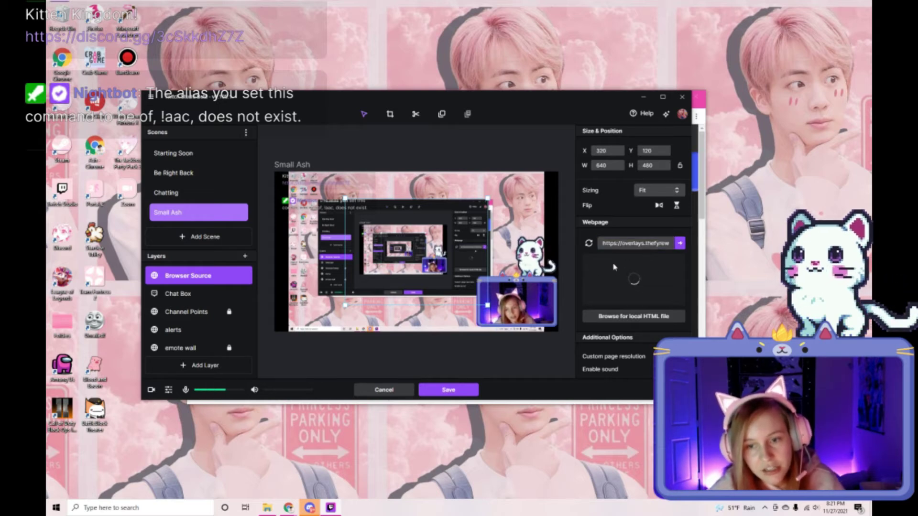
# Step: Delete the Browser Source layer from Small Ash, save the scene, and show the channel points rewards
pyautogui.rightClick(212, 279)
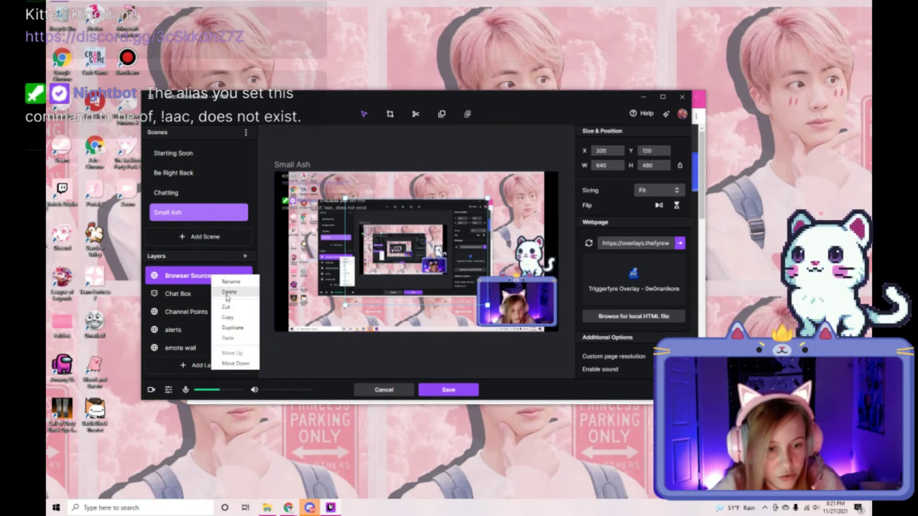
pyautogui.click(227, 293)
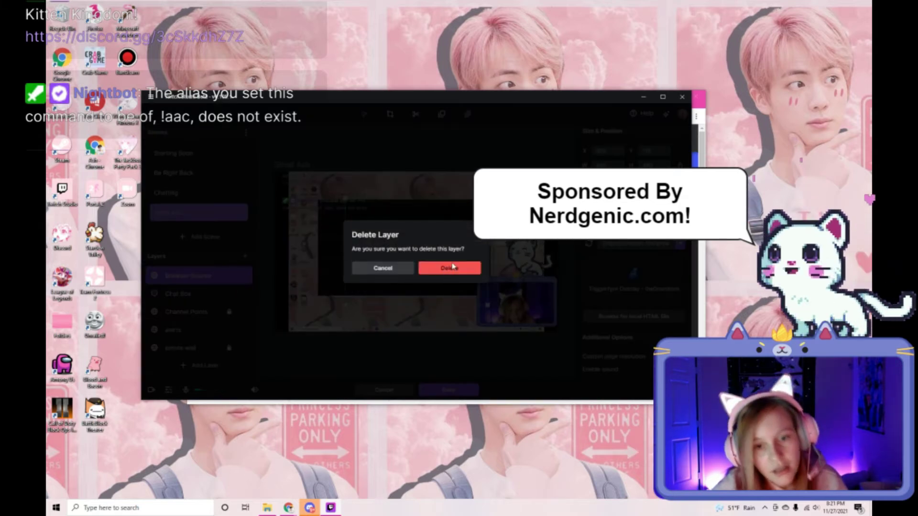
pyautogui.click(450, 267)
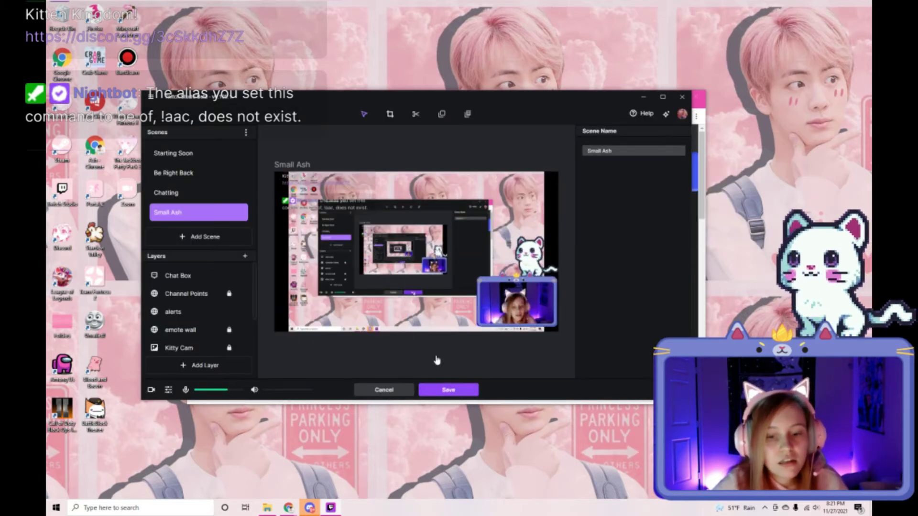
pyautogui.click(442, 390)
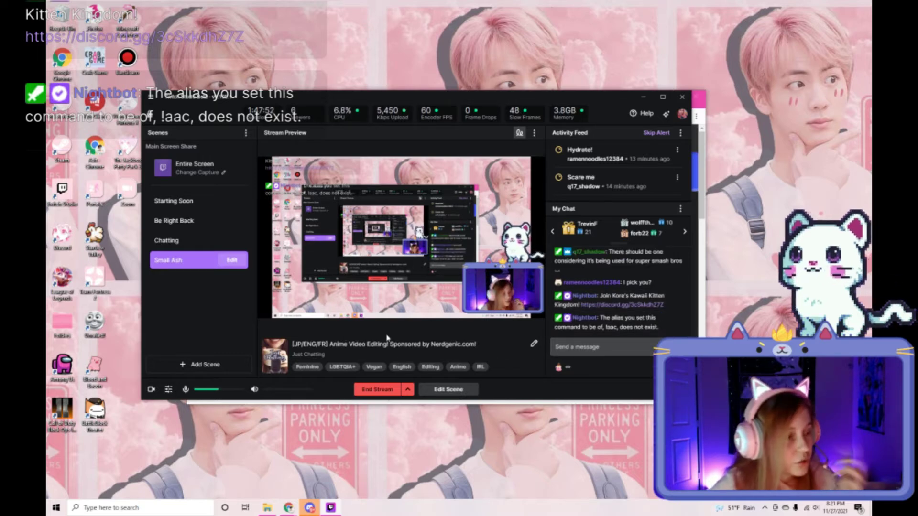
pyautogui.click(569, 368)
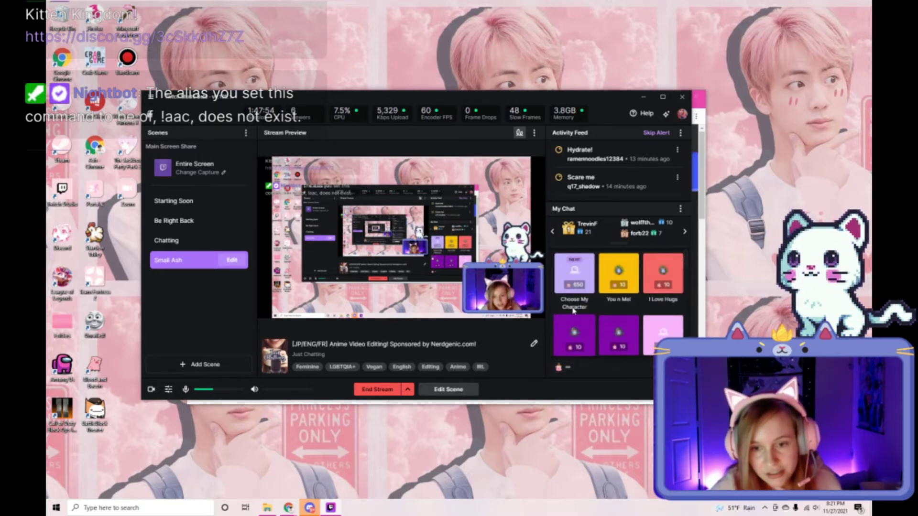